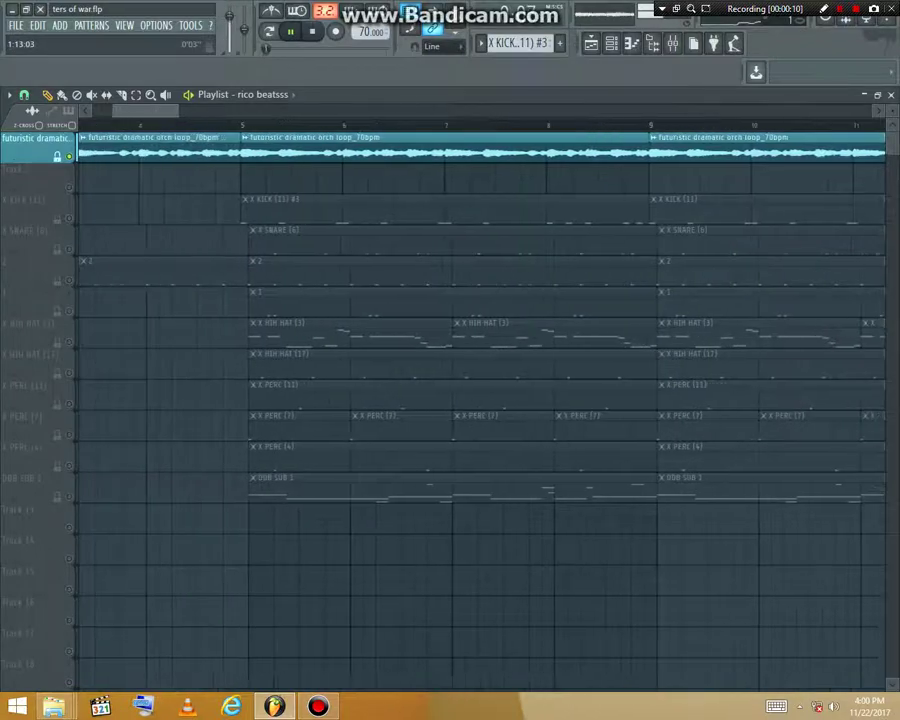
Step: Inspect the futuristic dramatic orch loop's sample settings and view its waveform in Edison
double_click(175, 148)
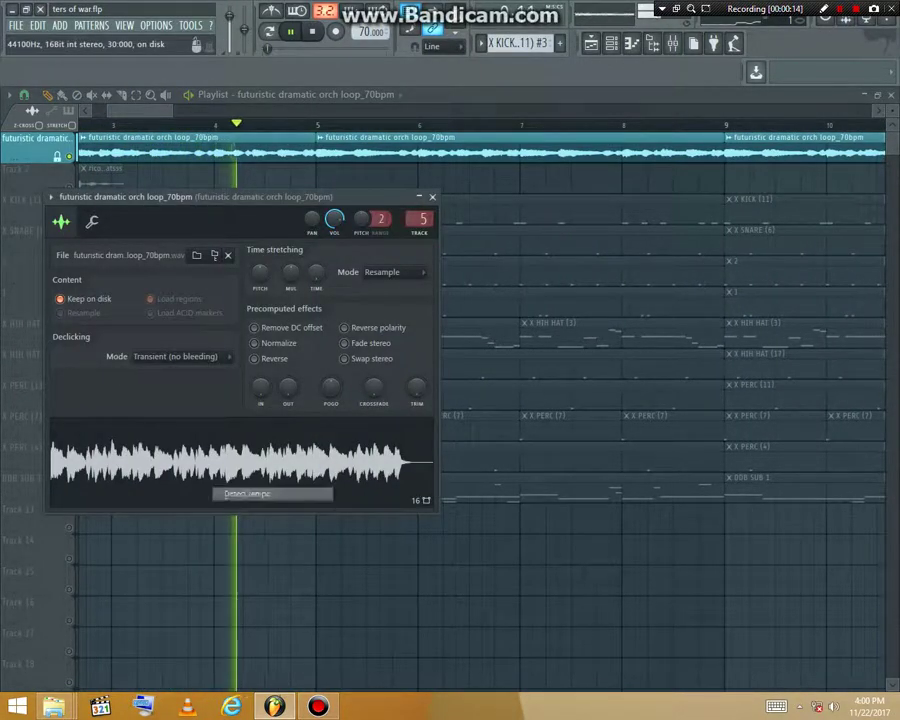
left_click(636, 115)
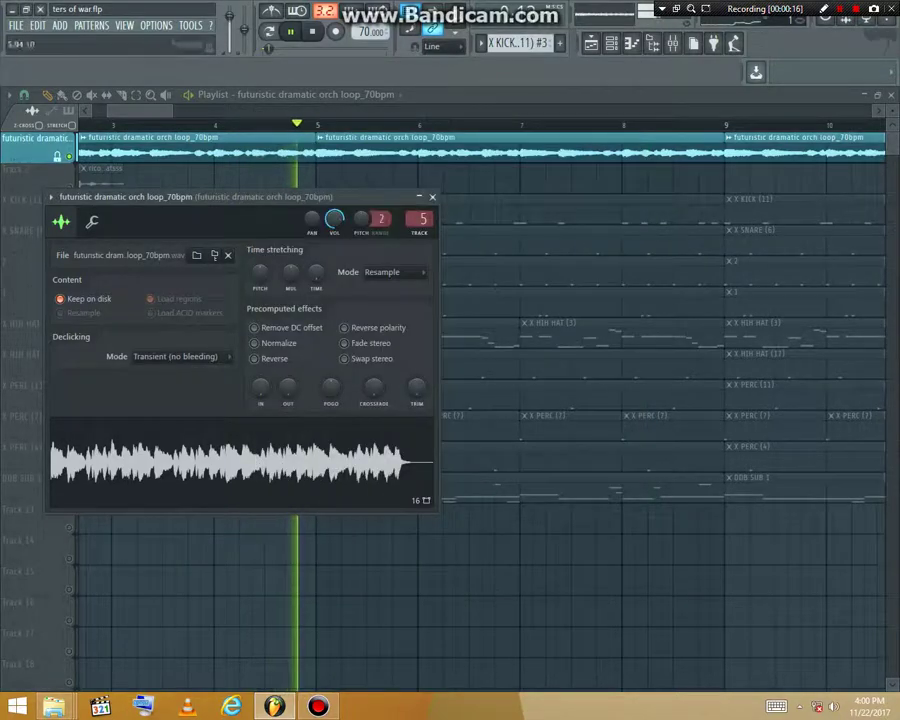
key("ctrl+e")
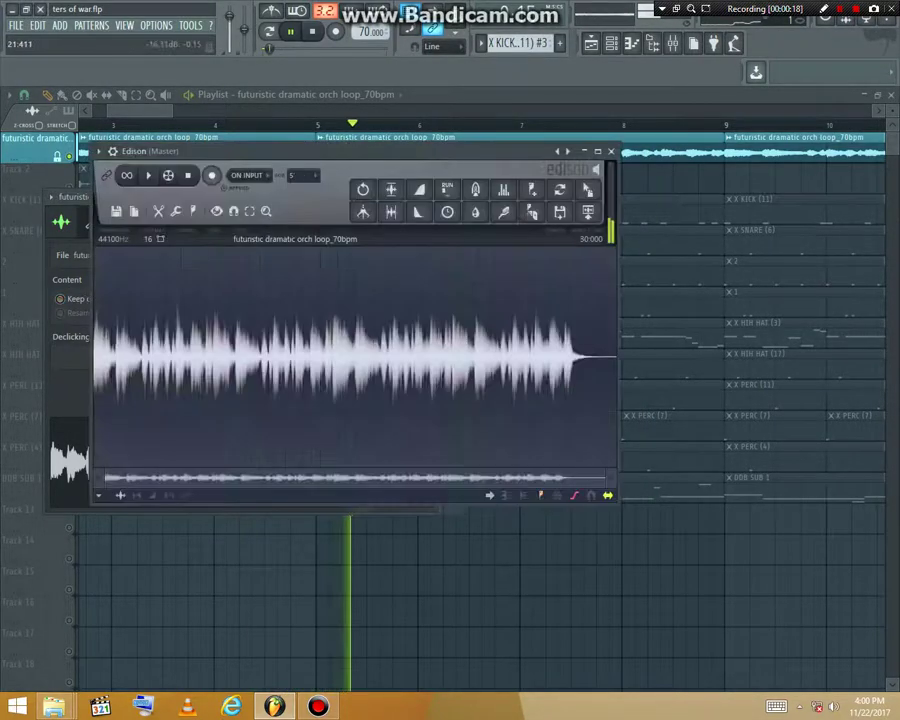
left_click(607, 150)
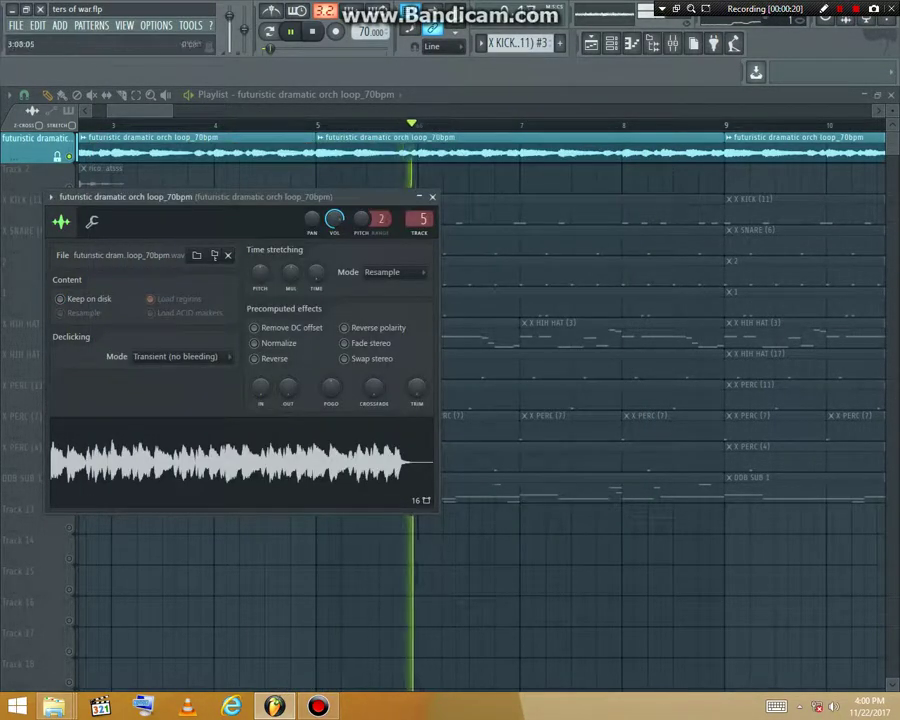
Step: Look over the arrangement in the playlist while the soloed futuristic dramatic orch loop plays
left_click(154, 124)
scroll(173, 111, "right", 2)
scroll(173, 111, "left", 1)
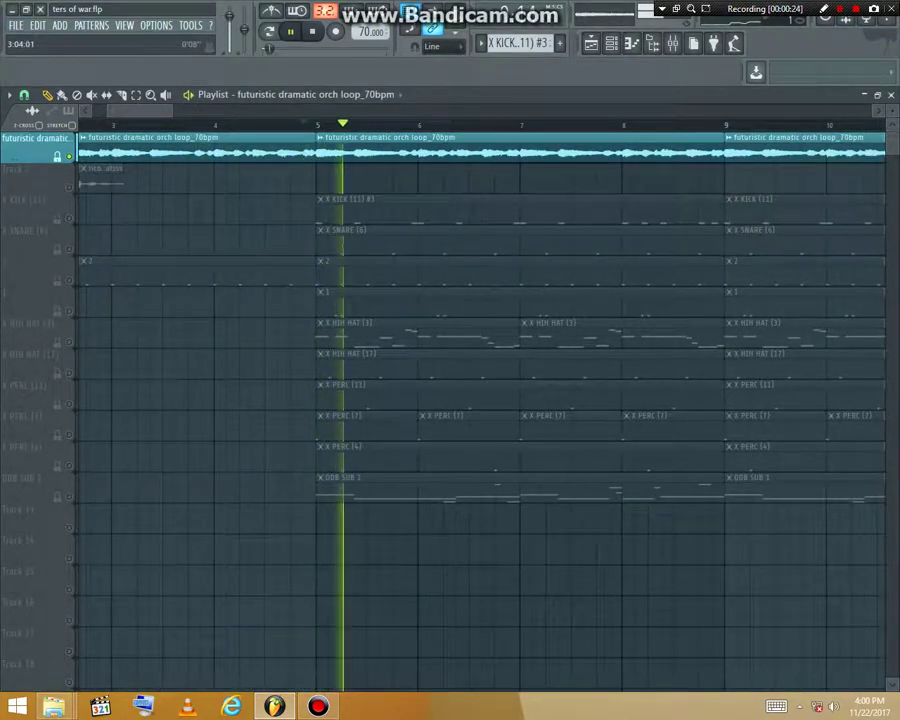
scroll(150, 111, "right", 2)
scroll(150, 111, "left", 1)
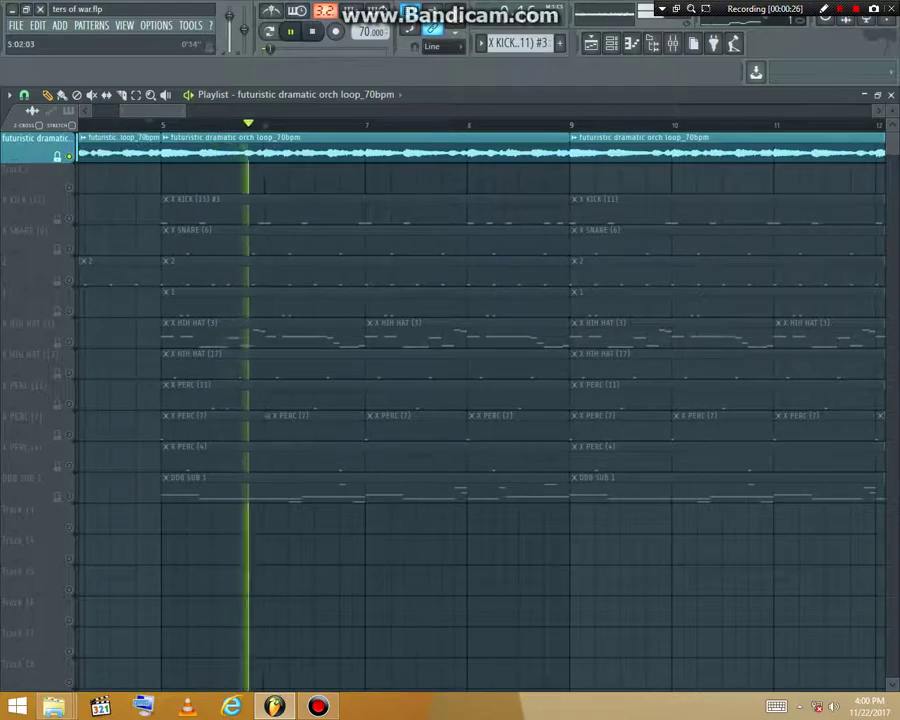
scroll(480, 400, "down", 4)
scroll(480, 400, "down", 4)
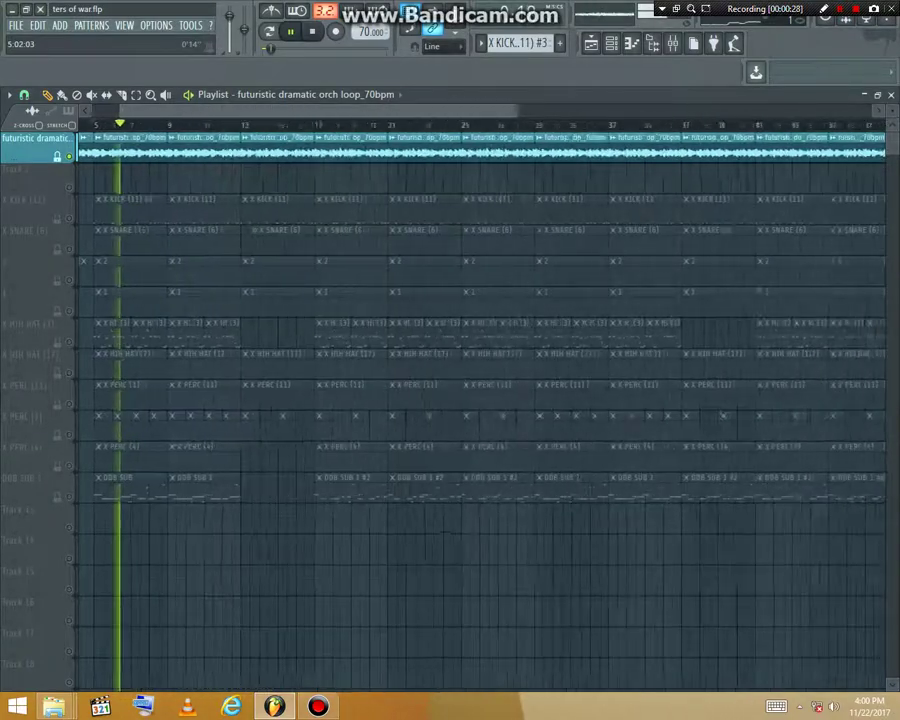
scroll(480, 400, "up", 6)
left_click_drag(173, 111, 214, 111)
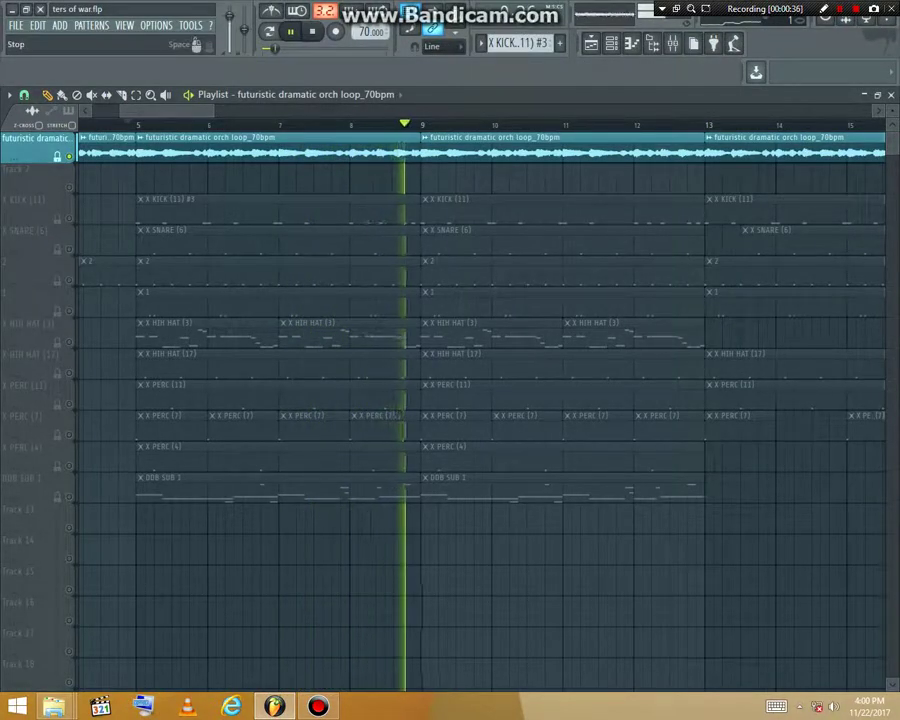
Step: Stop playback and take the playlist out of solo so all tracks are active
left_click(312, 31)
right_click(69, 187)
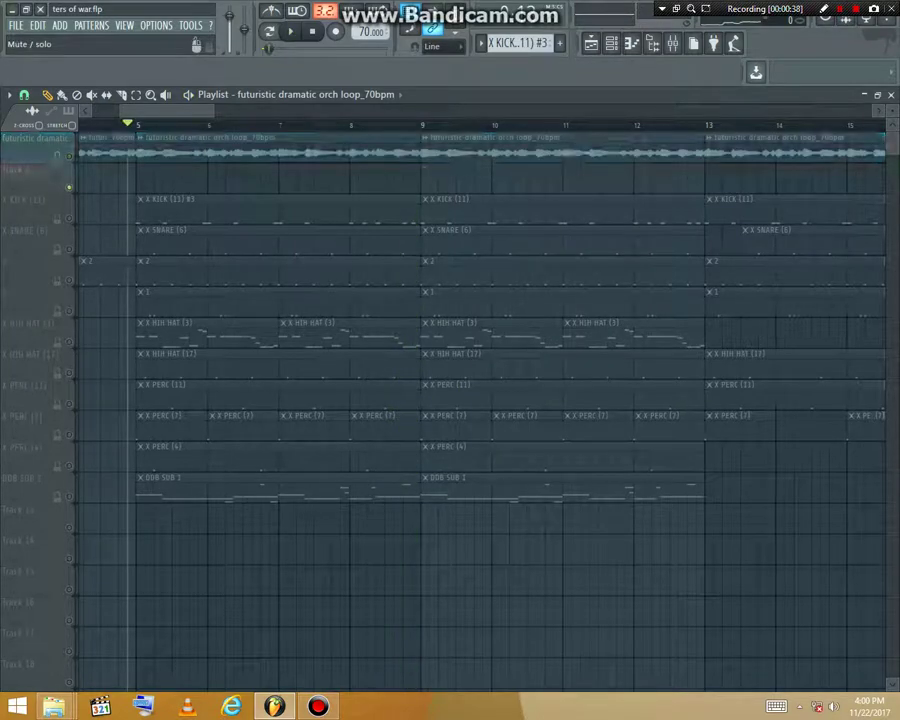
right_click(69, 187)
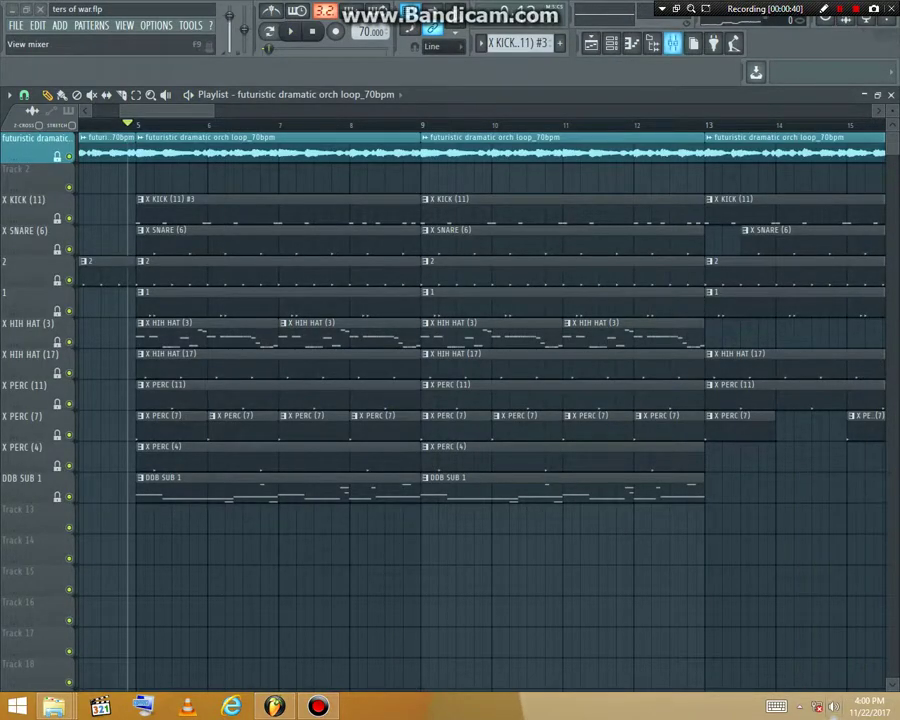
Step: Play the X KICK (11) #3 pattern and examine all four bars of its notes in the piano roll
left_click(611, 43)
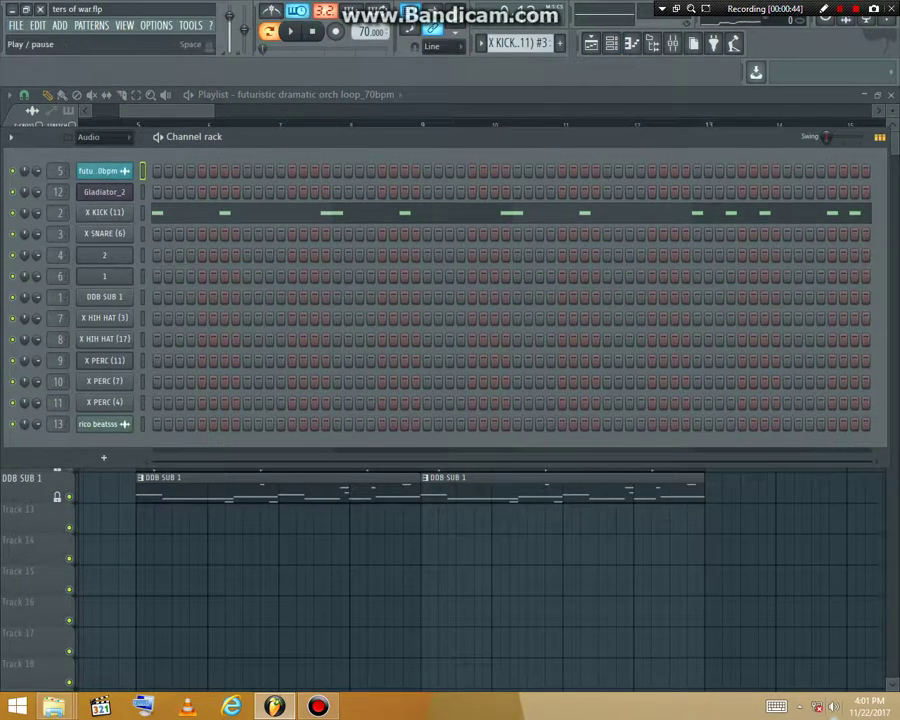
left_click(270, 210)
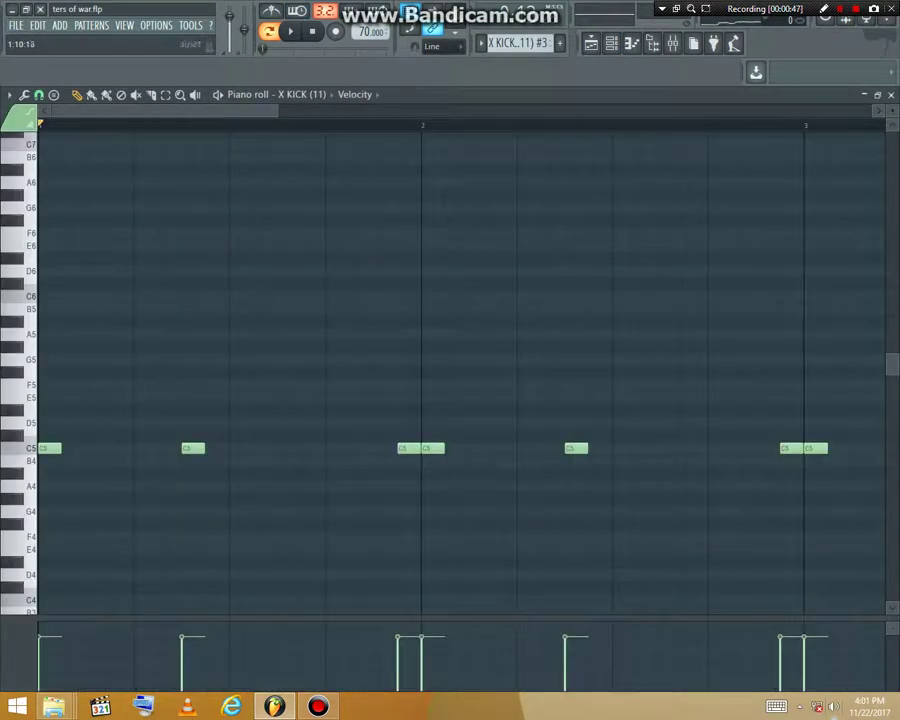
key("space")
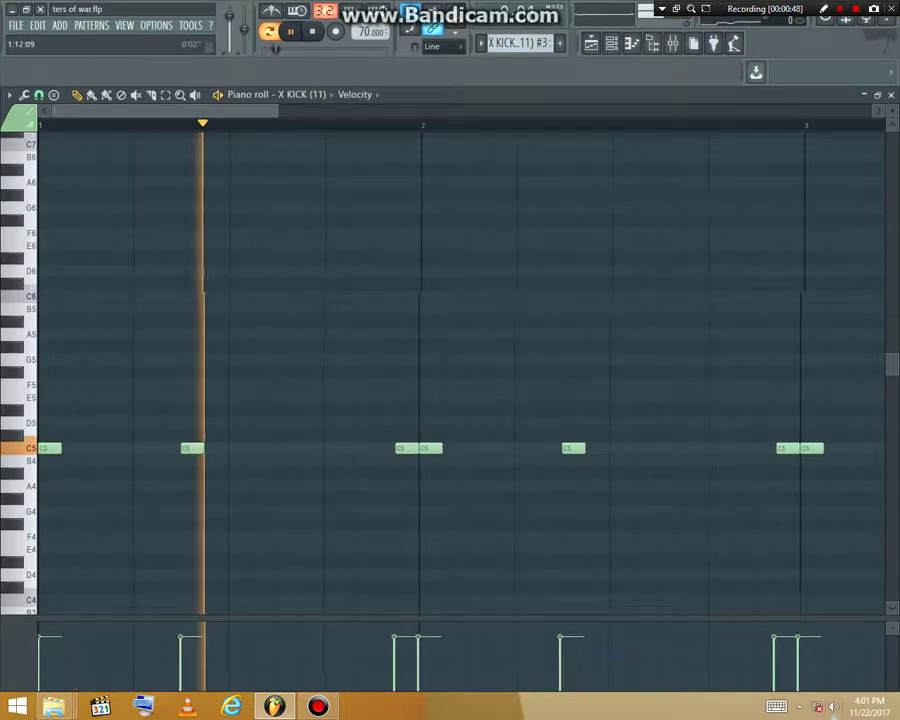
scroll(460, 370, "down", 2)
scroll(460, 370, "down", 1)
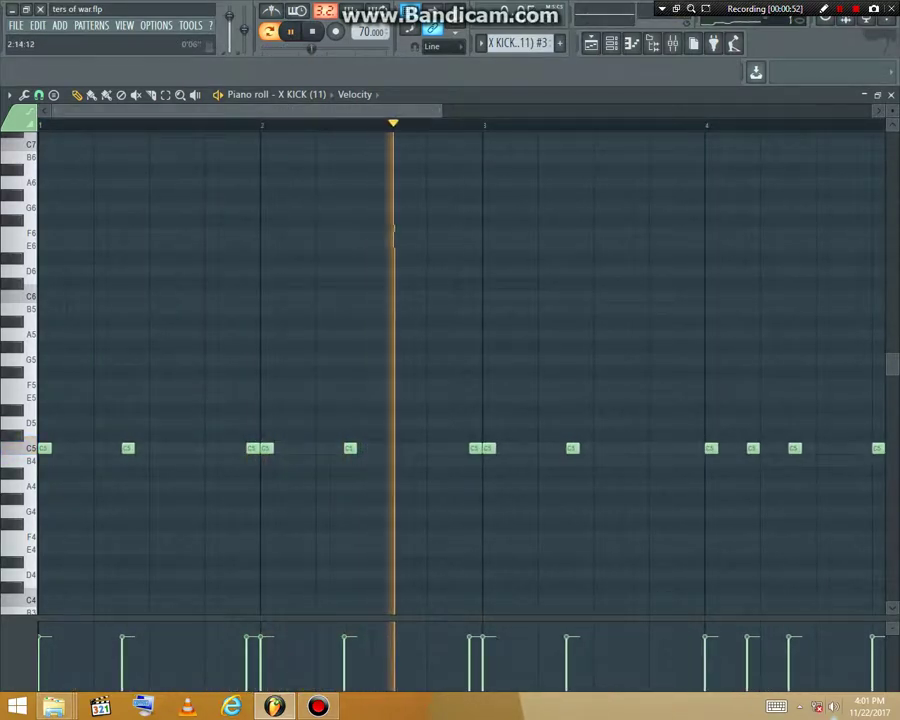
scroll(460, 370, "down", 1)
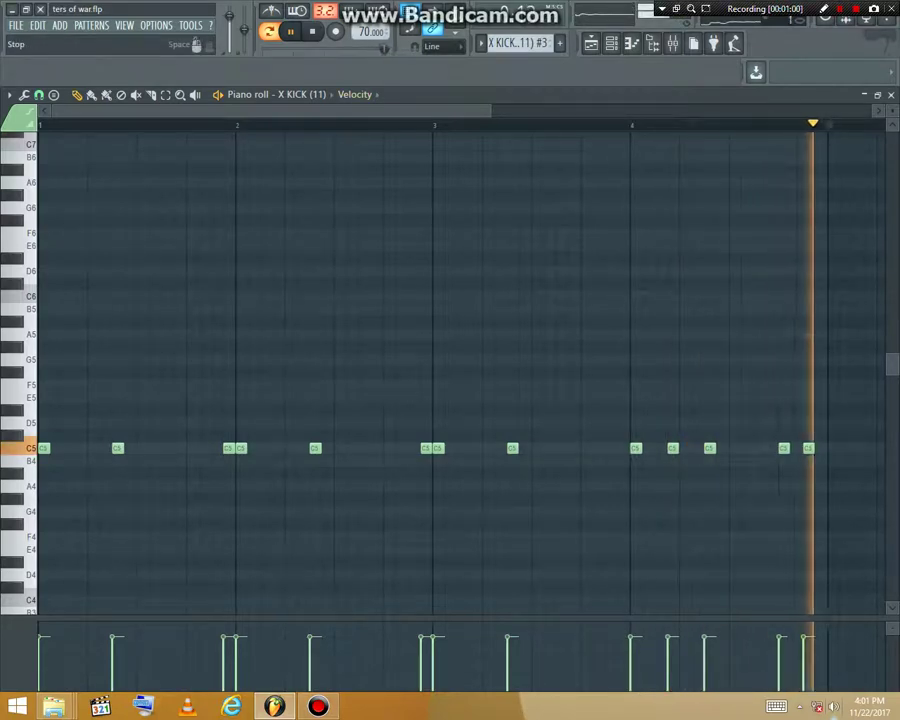
key("space")
Step: Review the X KICK (11) #2 variation and play the X SNARE (6) pattern in the channel rack
left_click(611, 43)
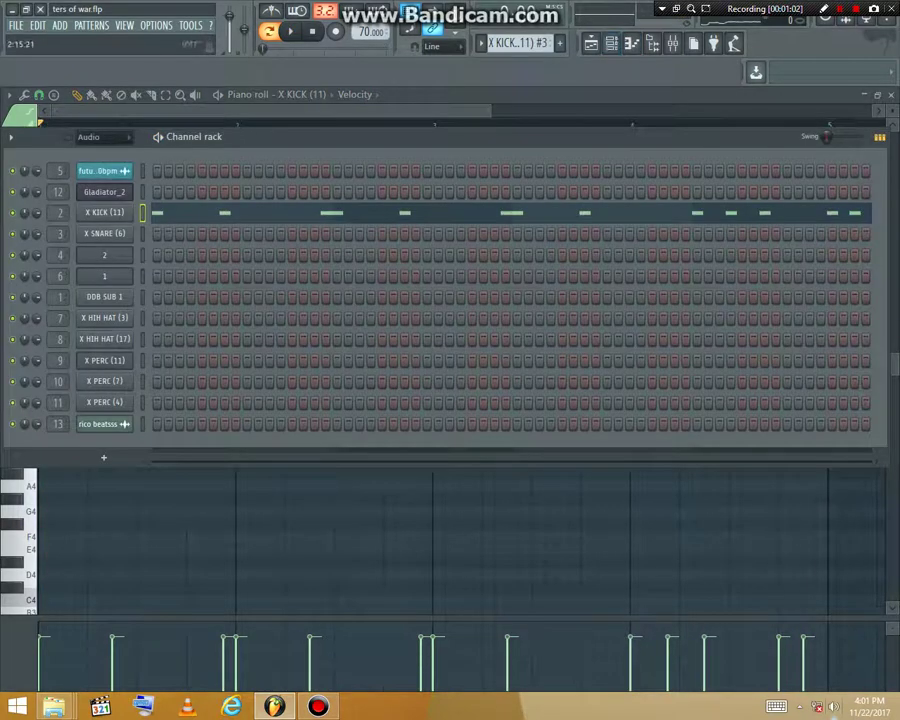
key("Right")
key("Left")
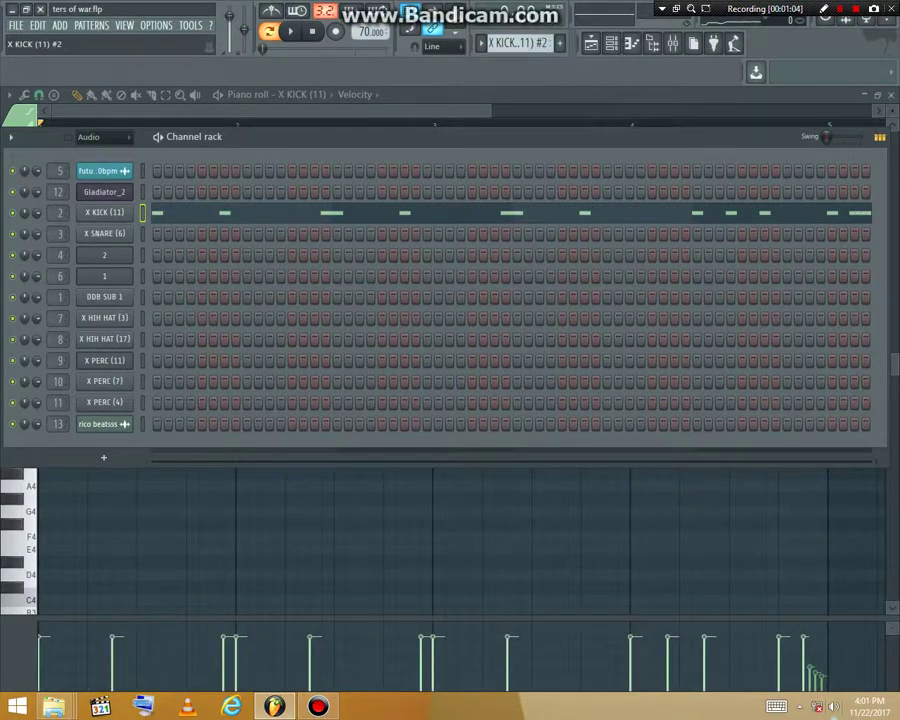
key("Right")
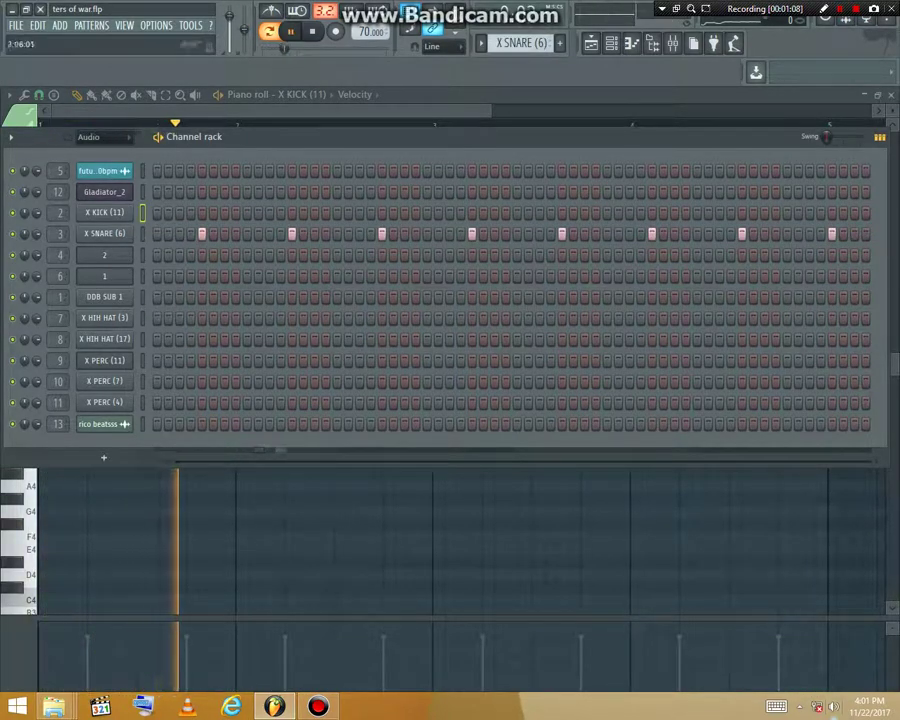
Step: Play patterns 2 and 1, examining pattern 2's notes and velocities in the piano roll
key("Right")
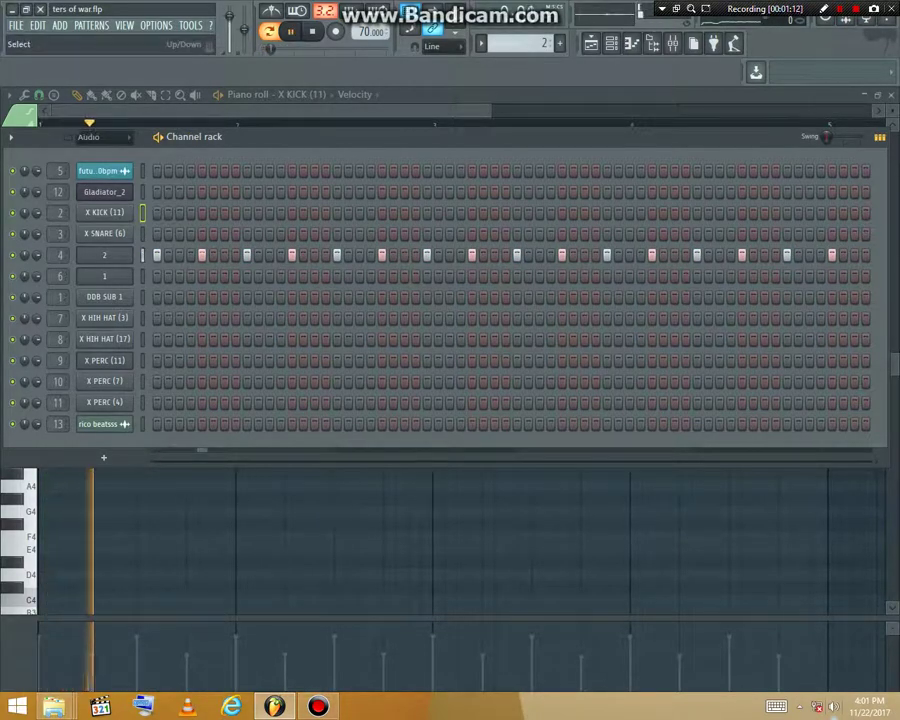
right_click(104, 255)
left_click(140, 266)
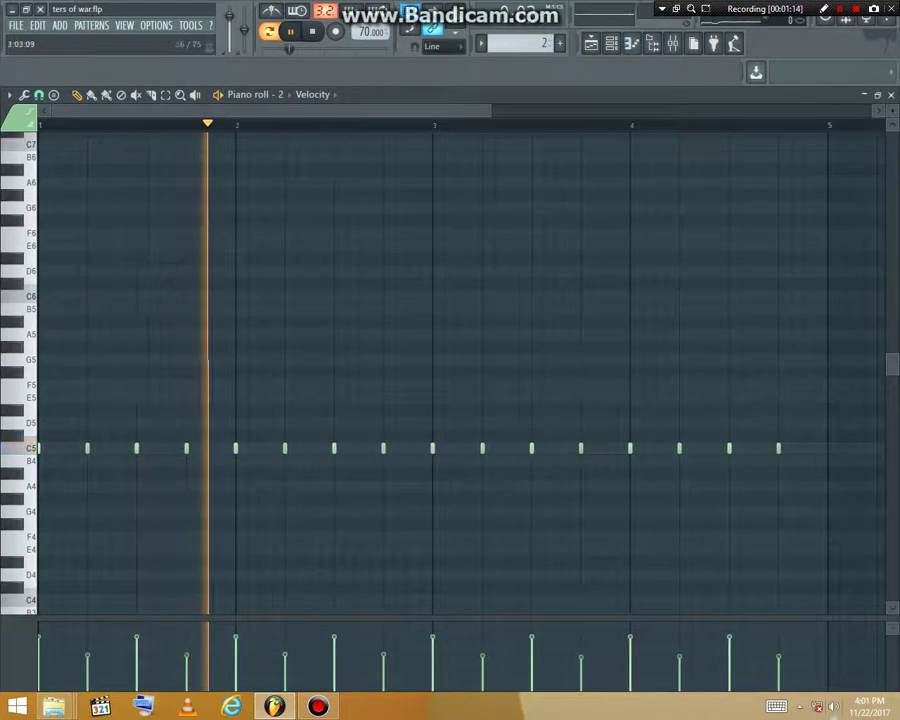
key("F6")
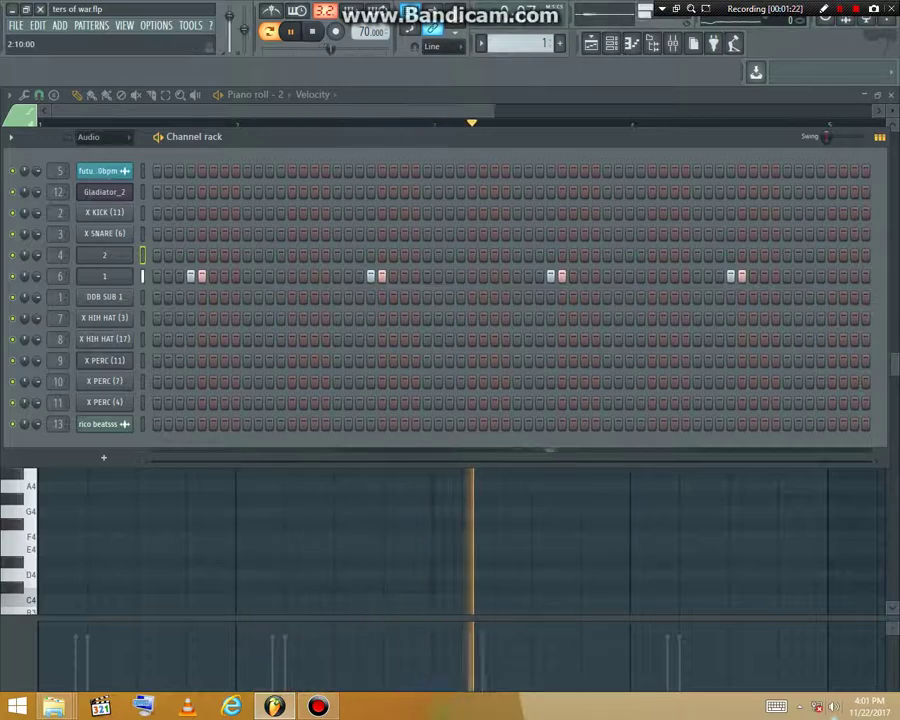
Step: Play the DDB SUB 1 pattern and examine its full bass line in the piano roll
key("plus")
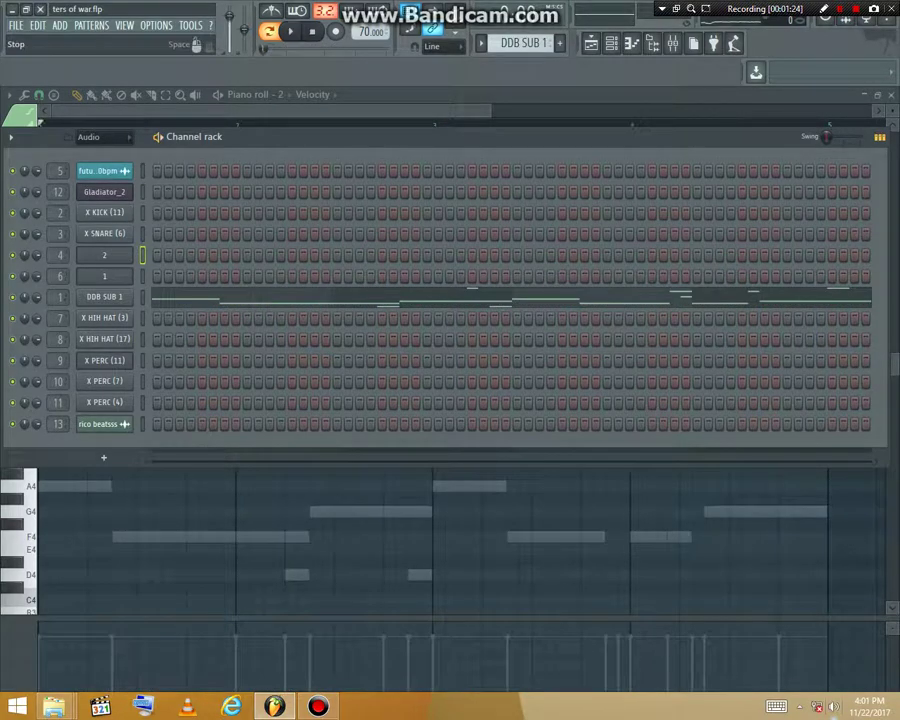
left_click(277, 297)
scroll(404, 372, "down", 3)
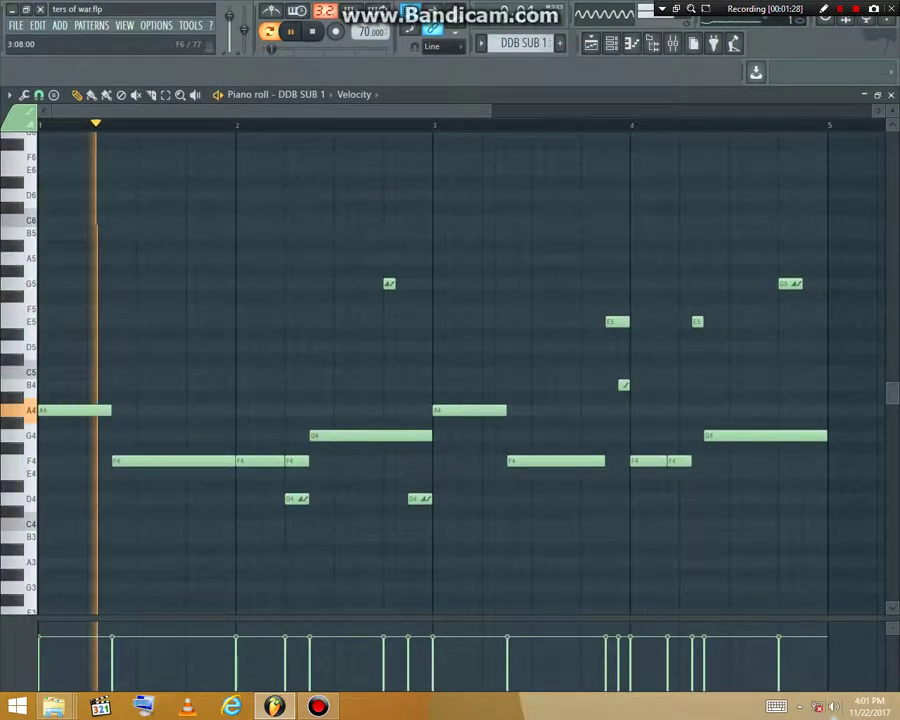
left_click_drag(489, 110, 607, 110)
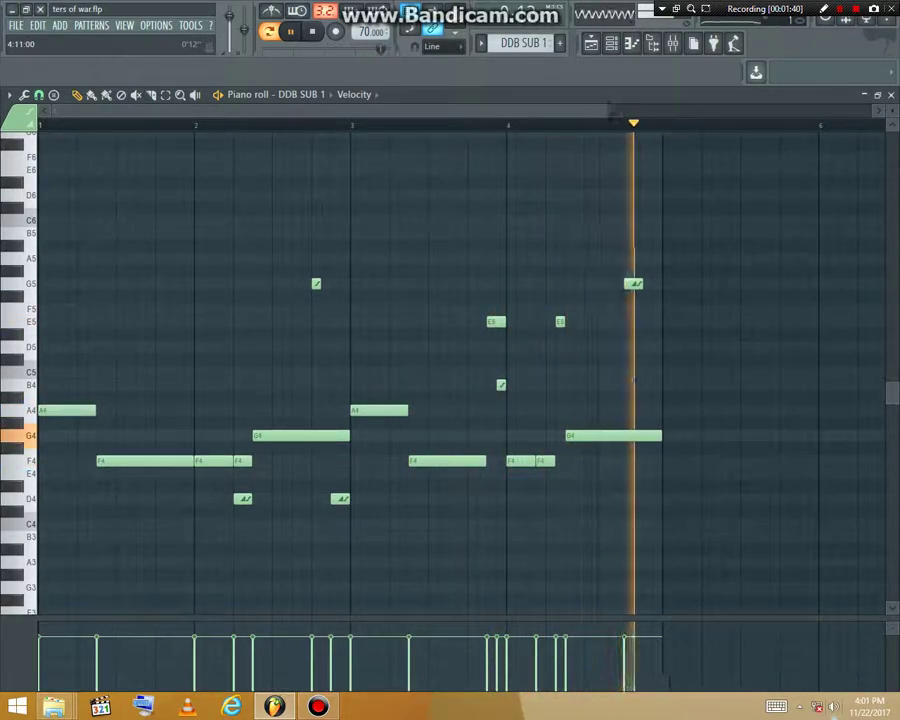
left_click(312, 31)
left_click(312, 31)
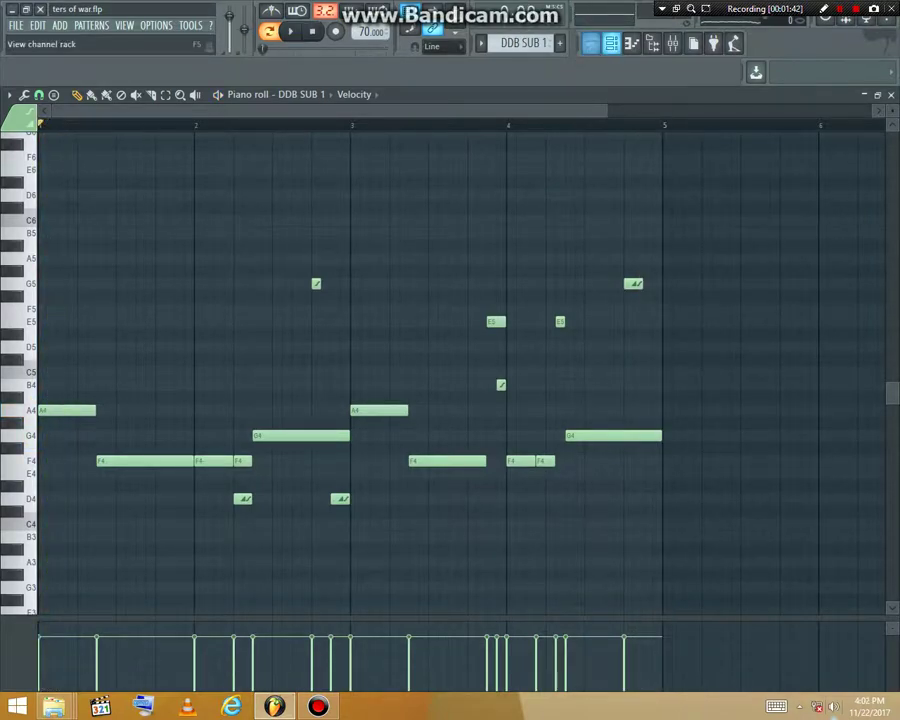
Step: Switch to the DDB SUB 1 #2 pattern and examine its bass notes in the piano roll during playback
left_click(652, 43)
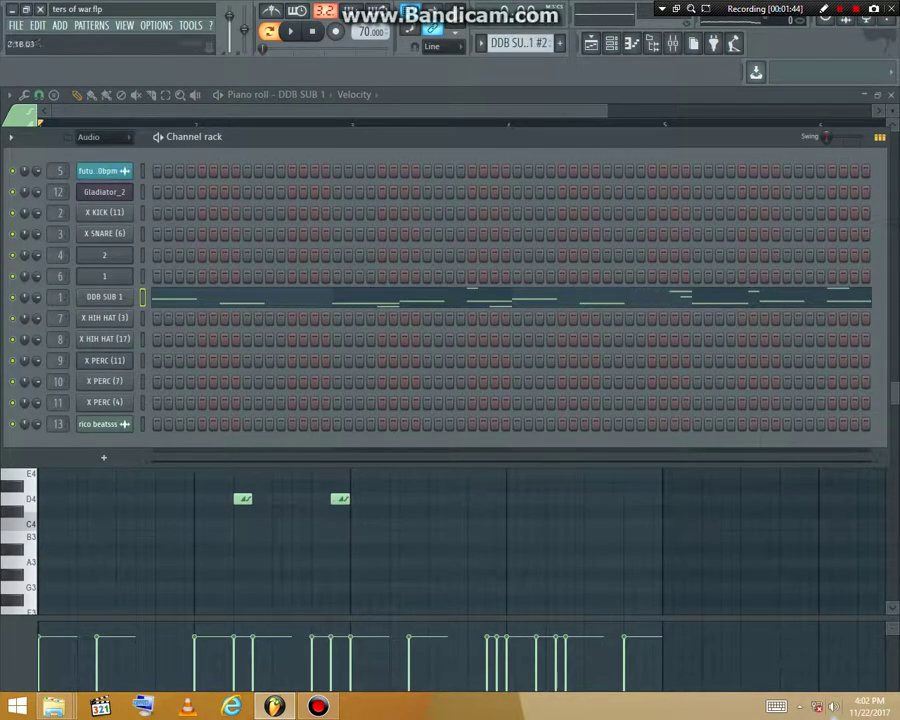
key("F7")
key("F7")
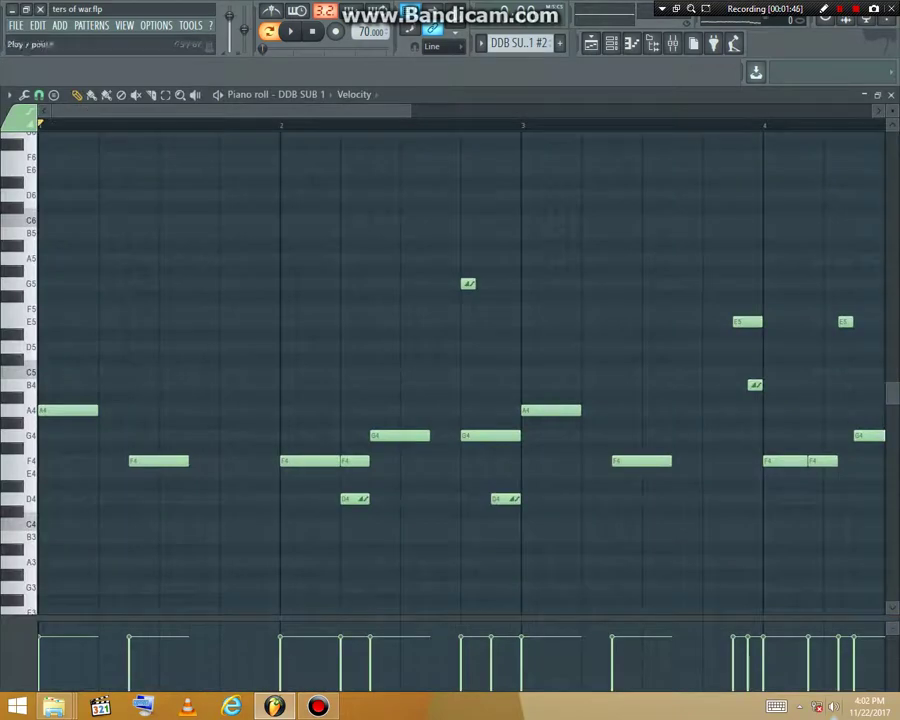
key("space")
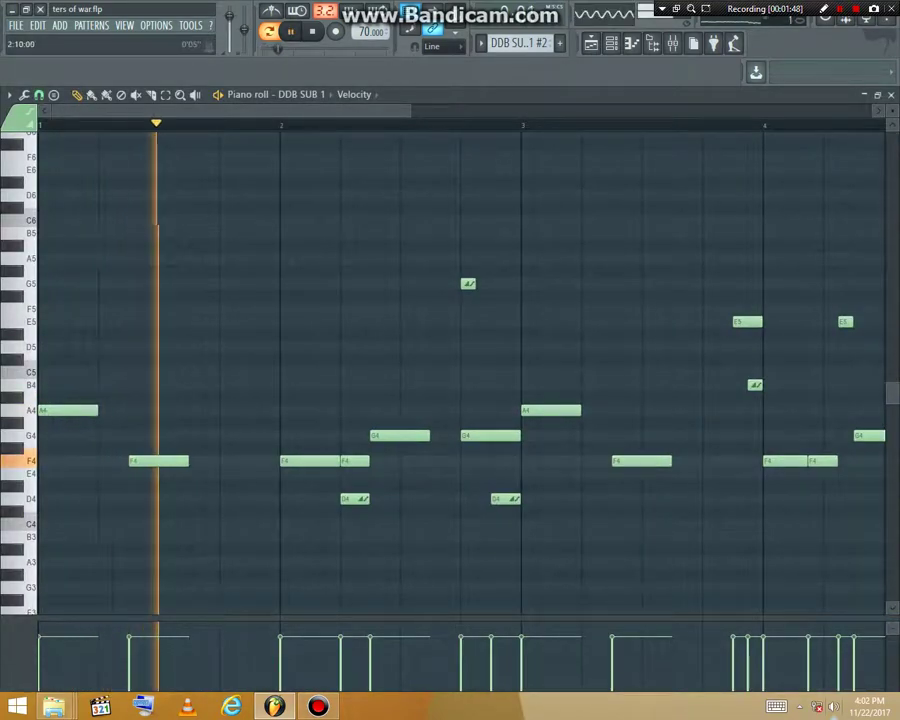
left_click_drag(408, 111, 623, 111)
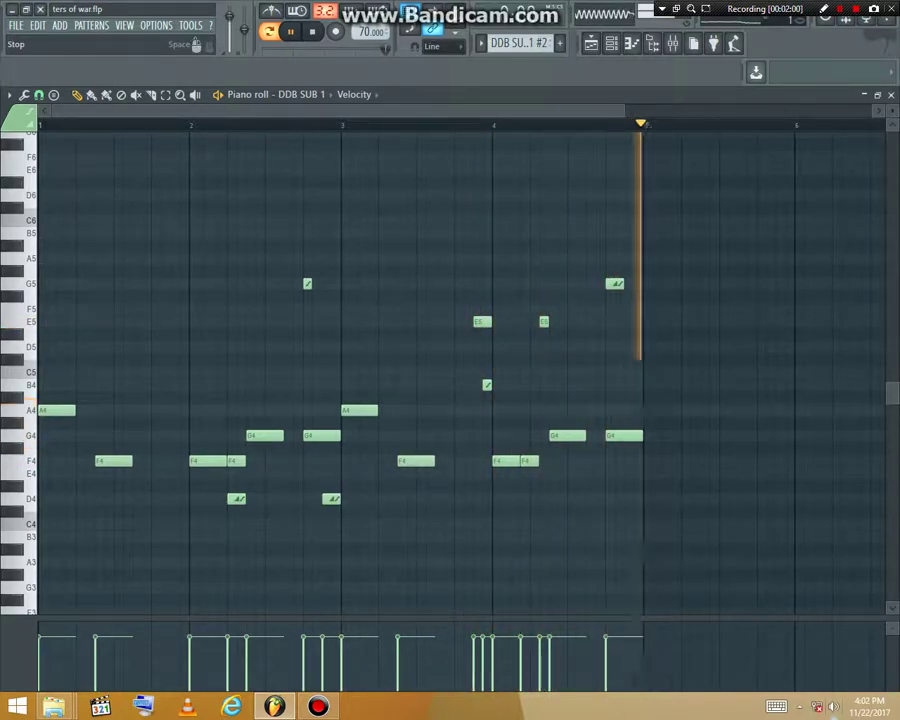
Step: Play the X HIH HAT (3) pattern and examine its rolls and pitch changes in the piano roll
left_click(611, 43)
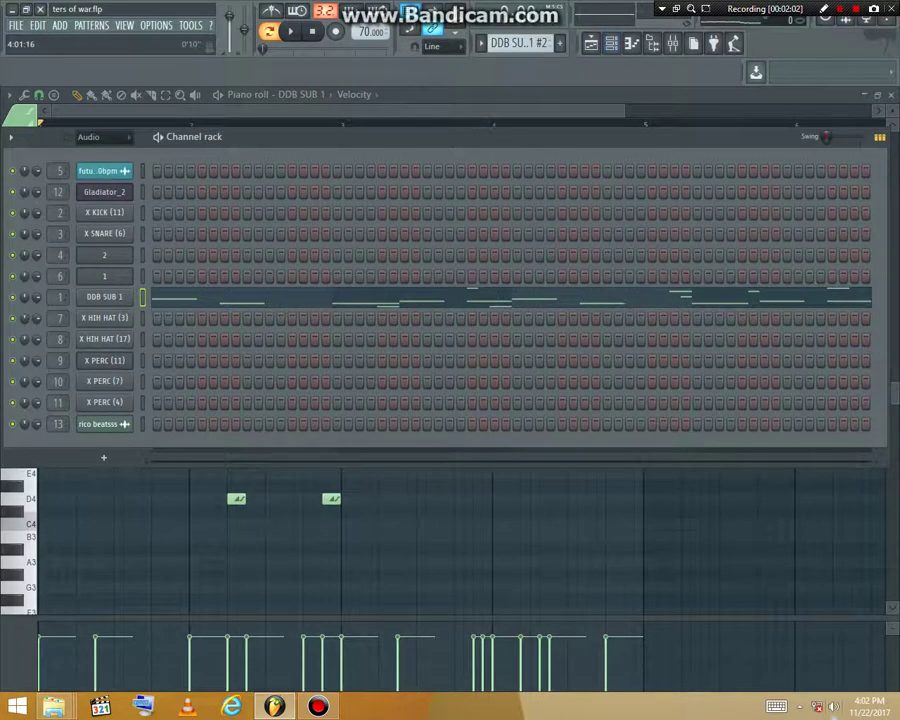
key("KP_Add")
key("F7")
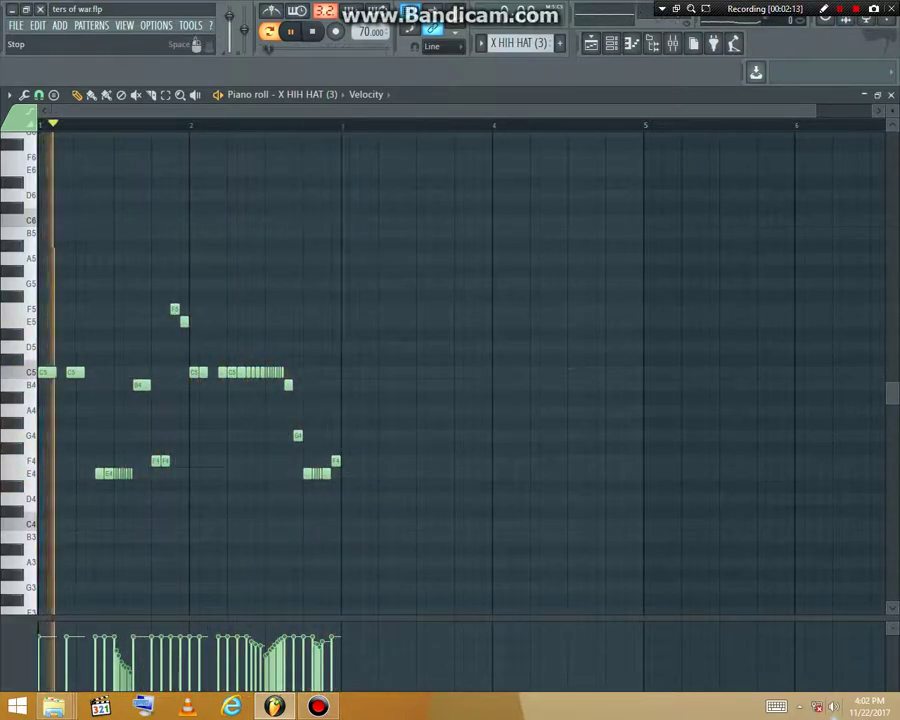
key("space")
key("F6")
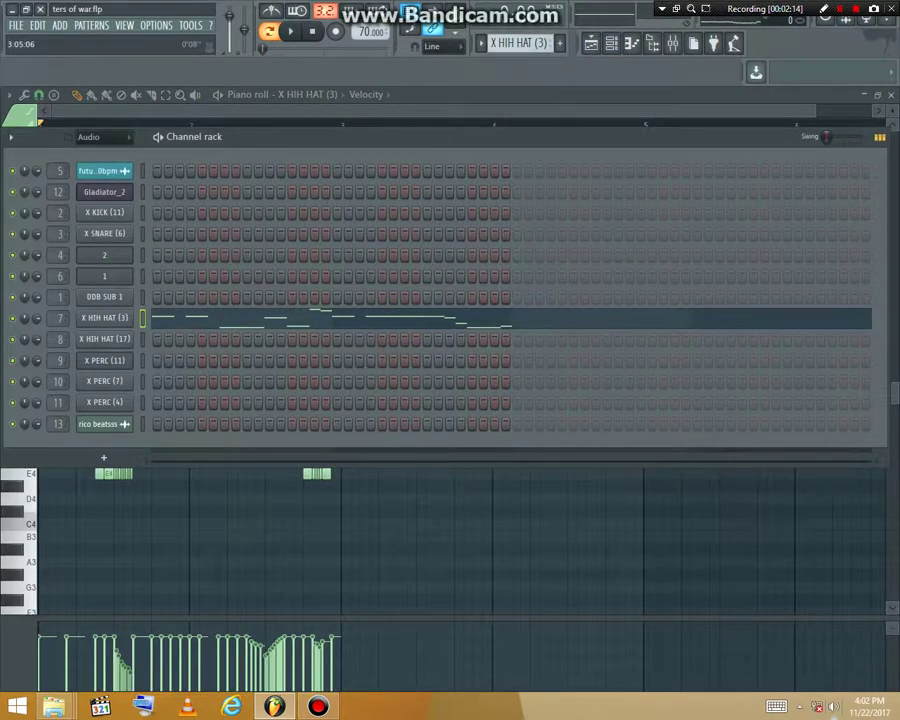
Step: Play the X HIH HAT (17) pattern and inspect the Fruity delay 2 and Fruity Reeverb 2 effects on mixer Insert 8
key("plus")
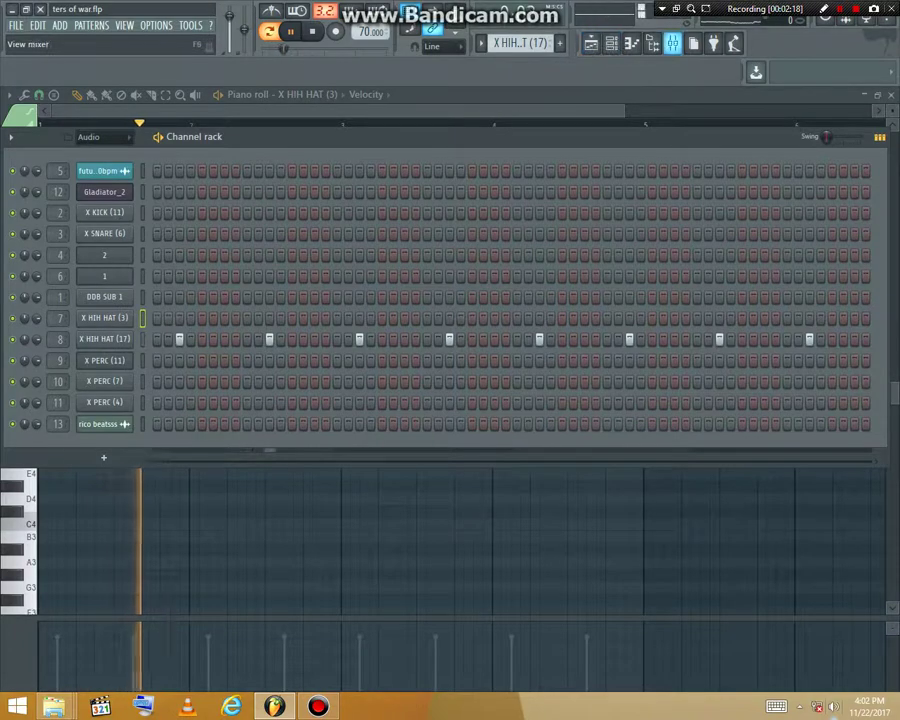
left_click(672, 43)
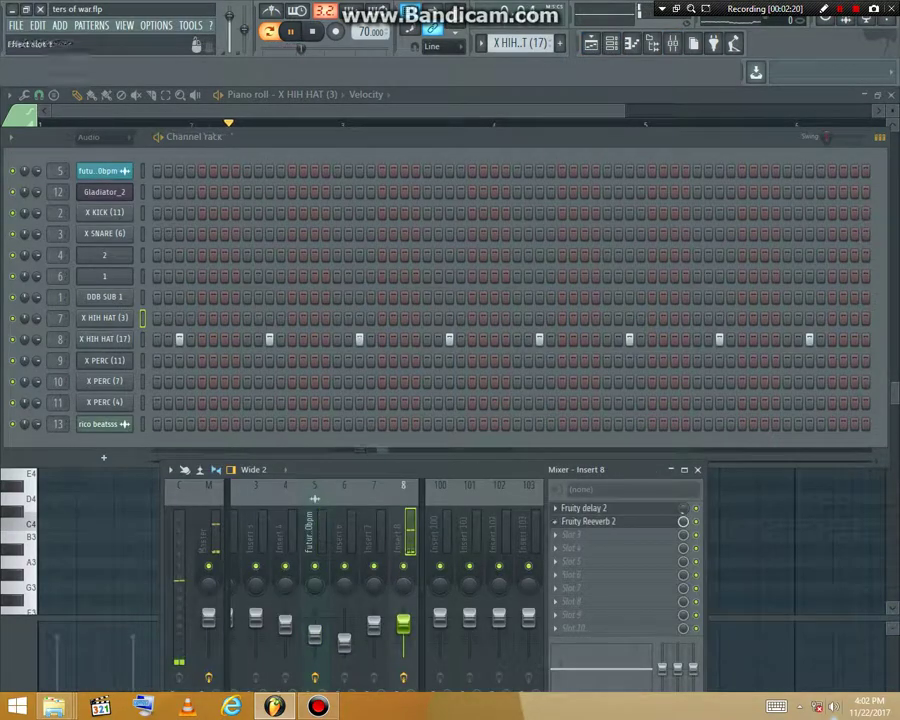
left_click(590, 508)
left_click(590, 521)
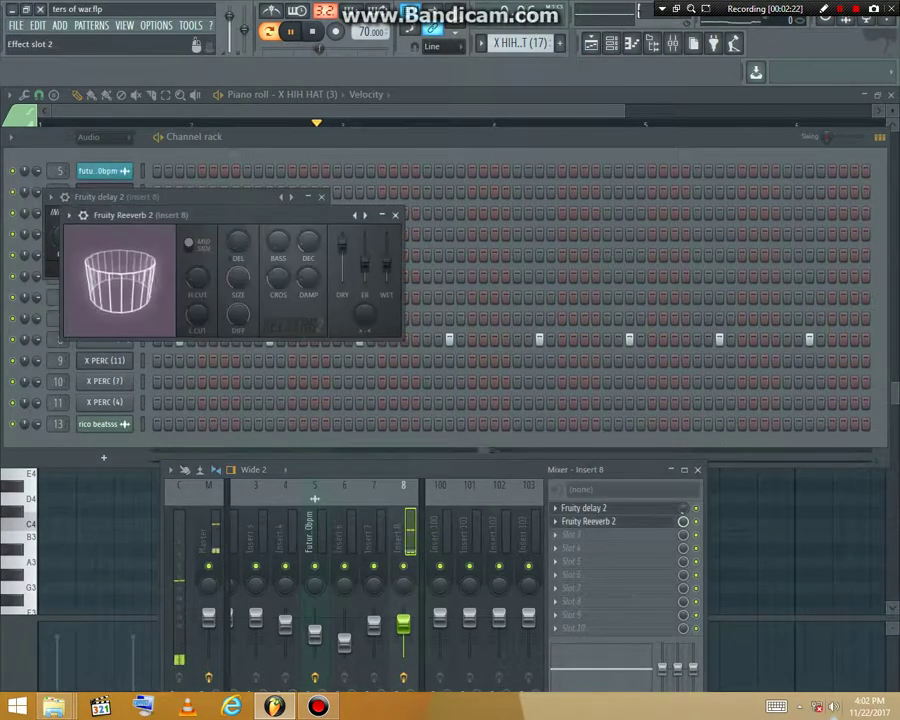
Step: Play the X PERC (11), X PERC (7) and X PERC (4) patterns in turn and examine their steps in the channel rack
key("F6")
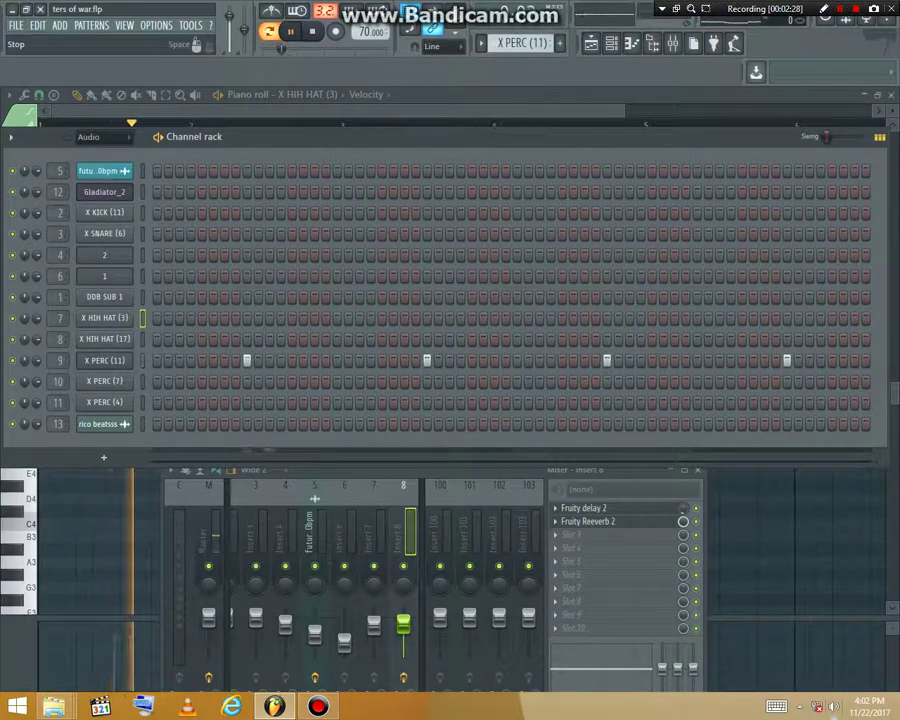
key("KP_Add")
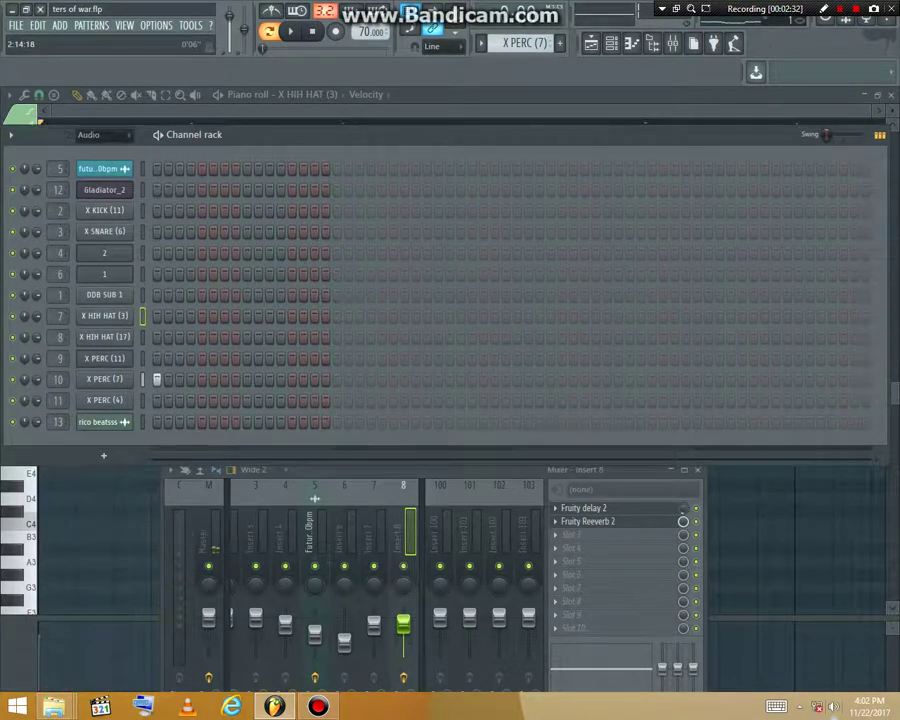
key("KP_Add")
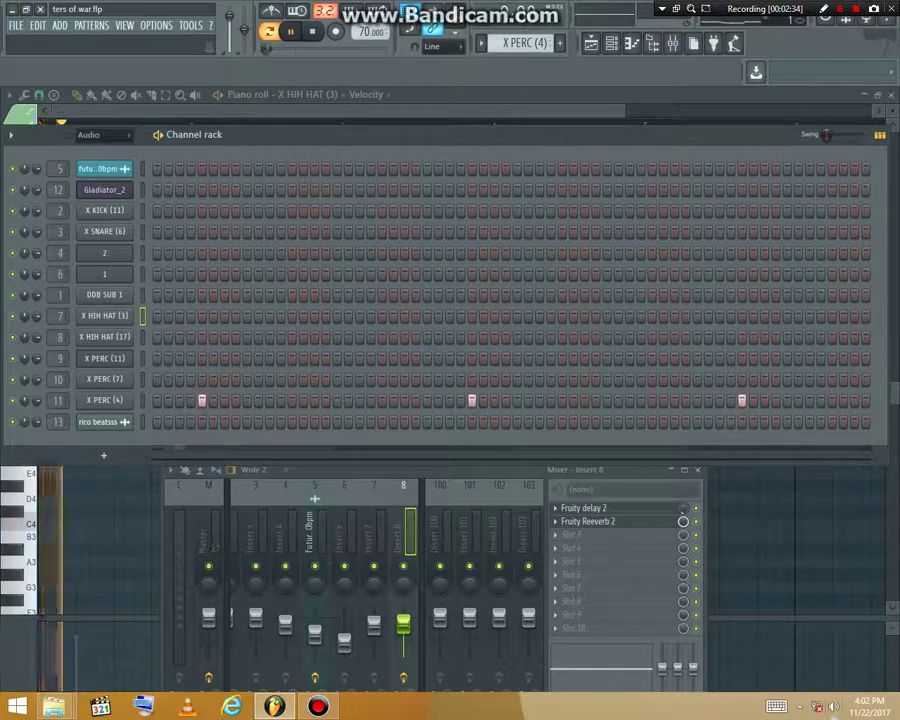
Step: Show the playlist and play the full song from bar 1, with the arrangement in view through about bar 21
key("F5")
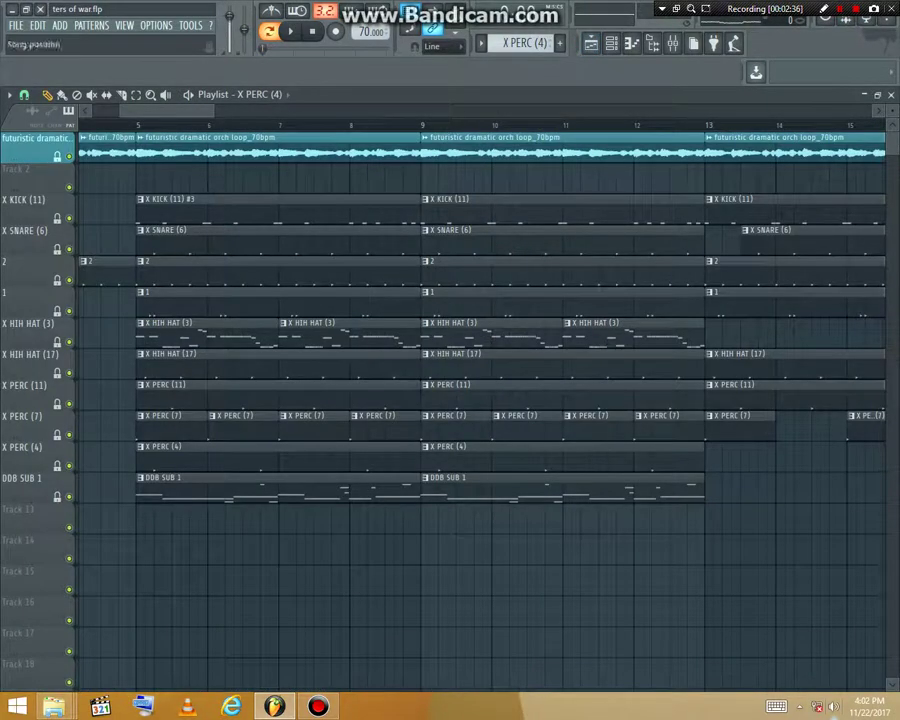
left_click_drag(152, 110, 120, 110)
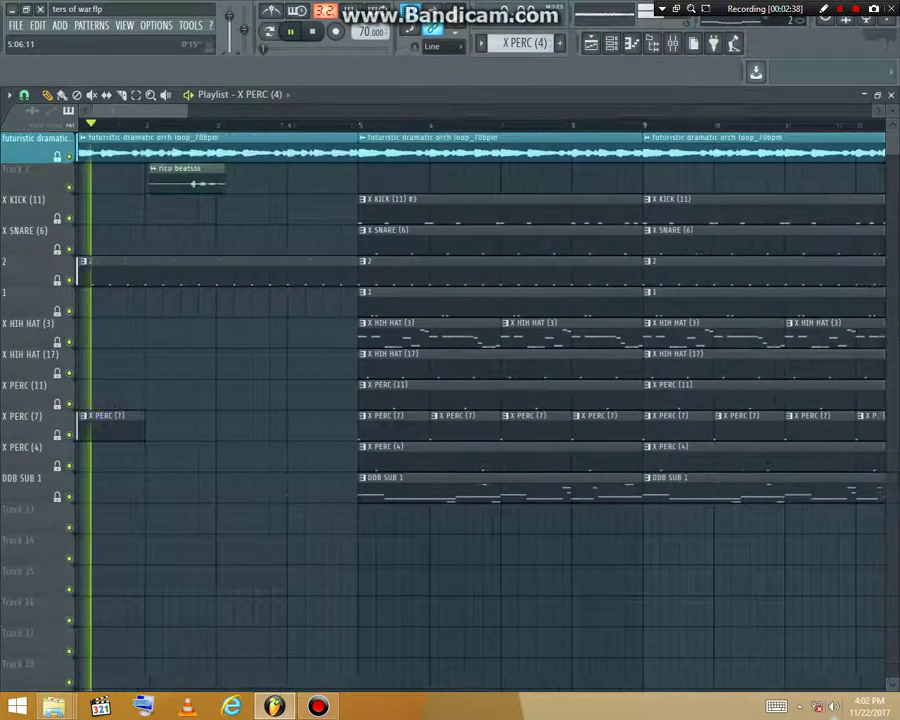
scroll(208, 400, "down", 1)
scroll(208, 400, "down", 2)
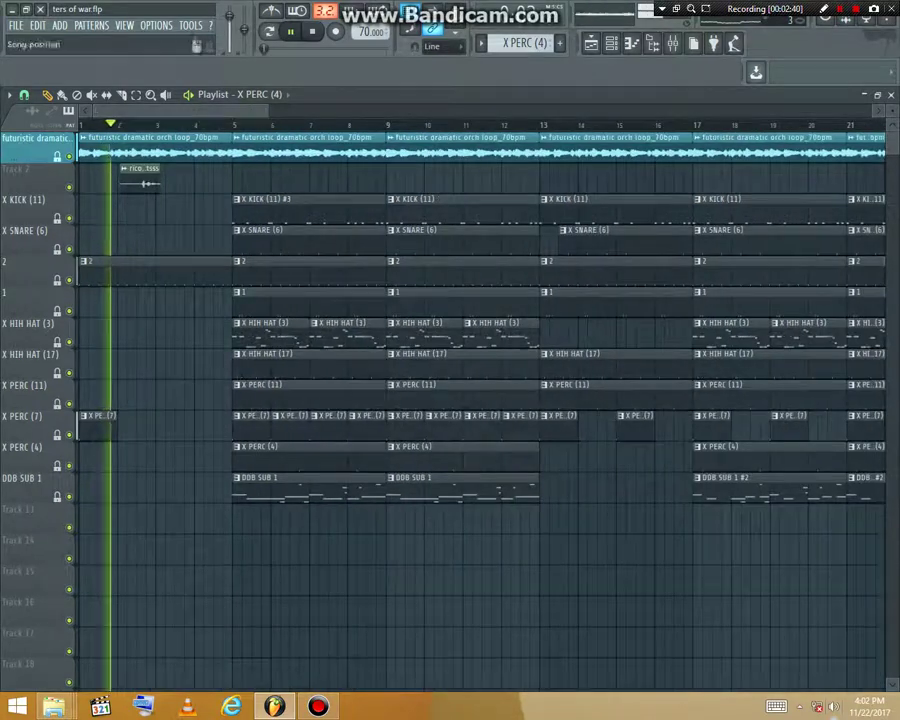
Step: Save the project while the song plays and follow the arrangement in the playlist through about bar 35
left_click(15, 25)
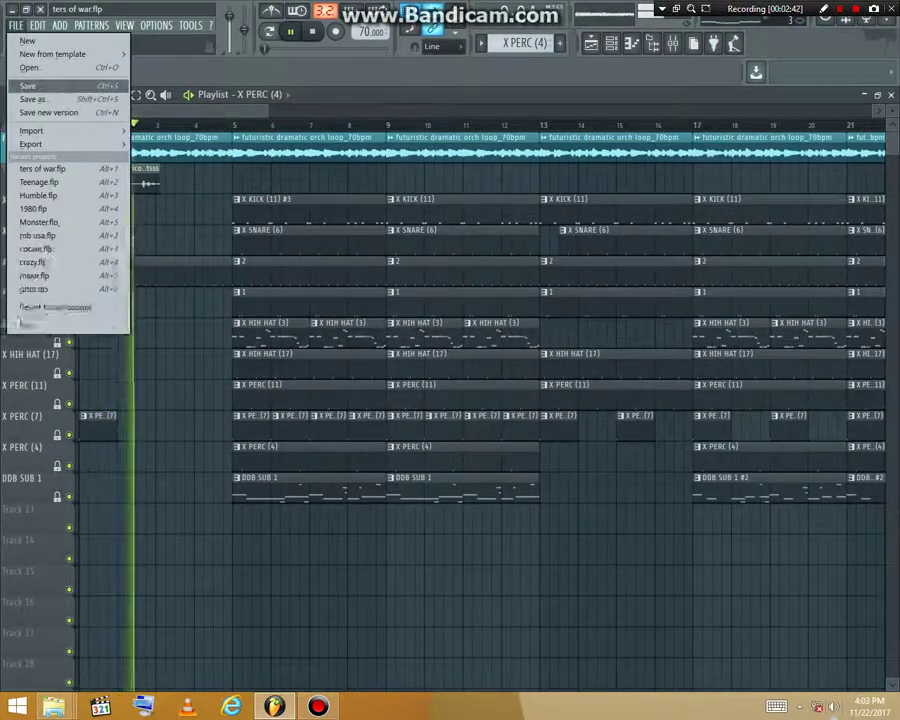
left_click(30, 85)
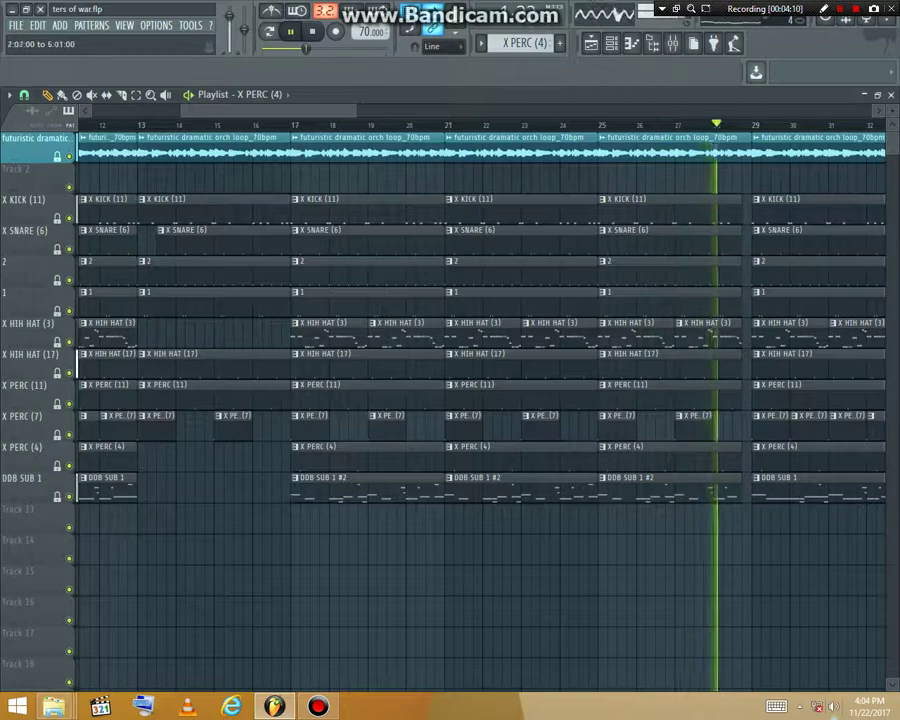
key("Page_Down")
key("Page_Down")
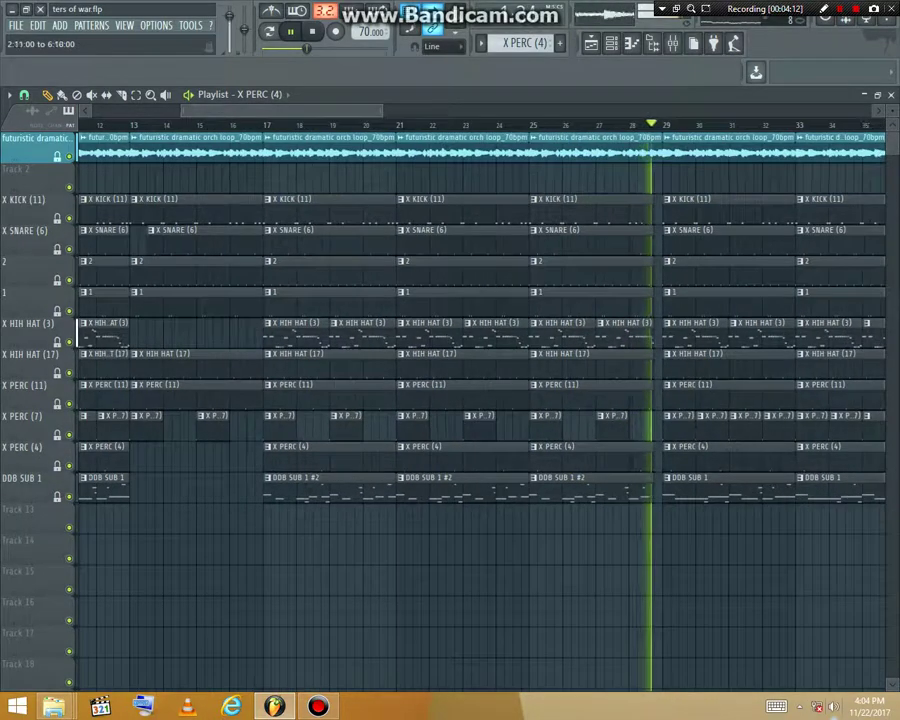